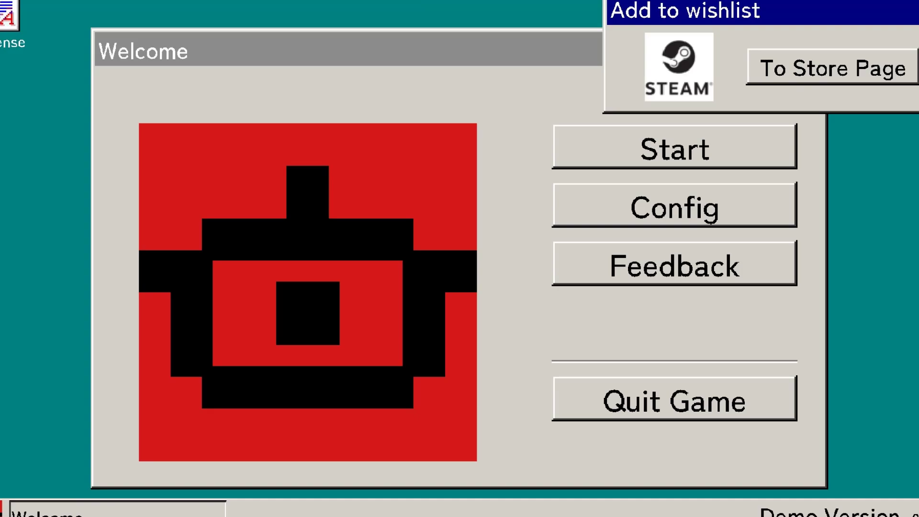
pyautogui.press('Return')
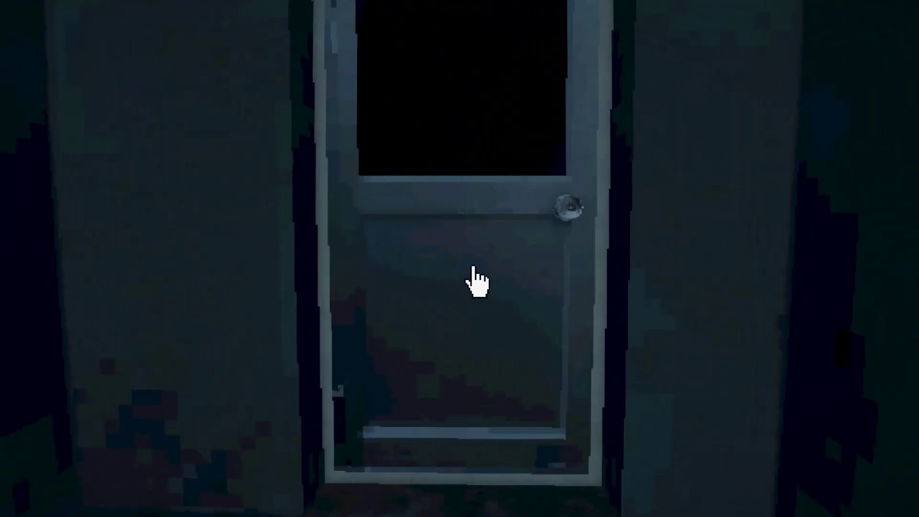
pyautogui.click(477, 280)
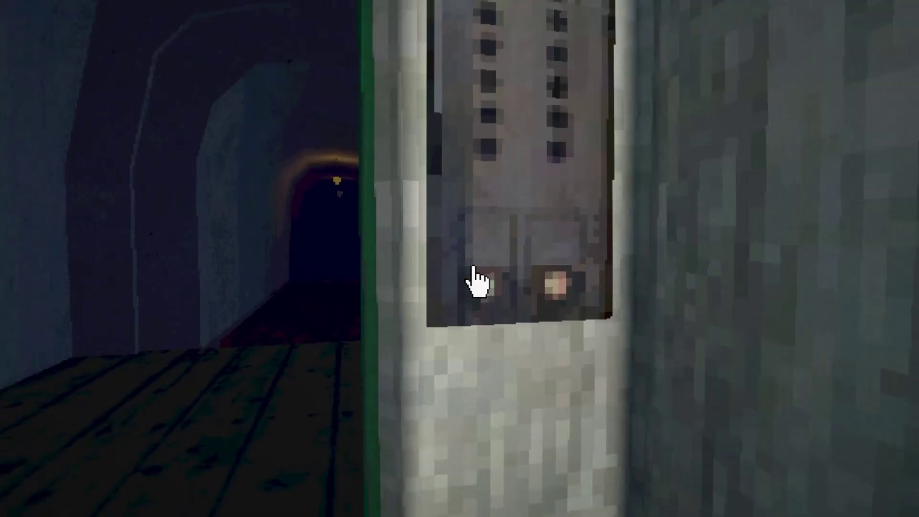
pyautogui.click(478, 282)
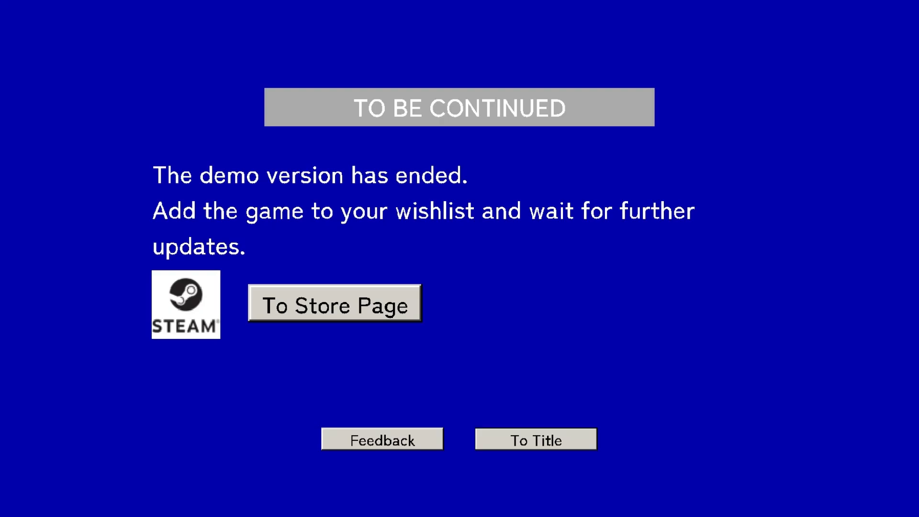
pyautogui.click(535, 440)
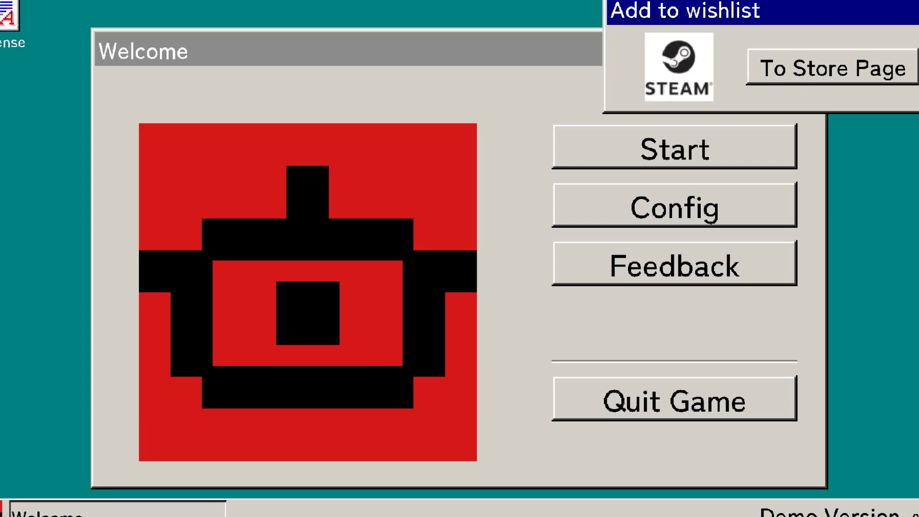